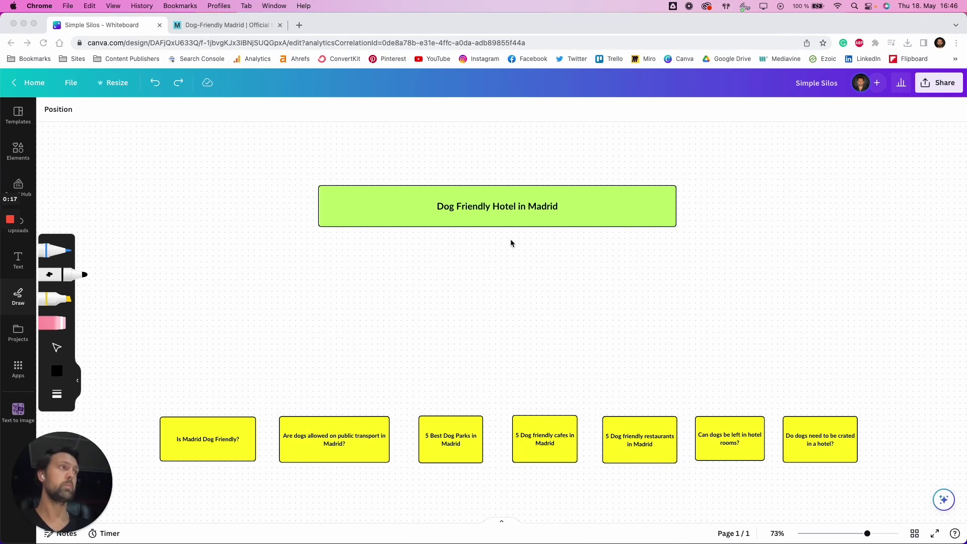
- Draw an arrow from each of the seven yellow topic boxes up to the green Dog Friendly Hotel in Madrid box
left_click(488, 224)
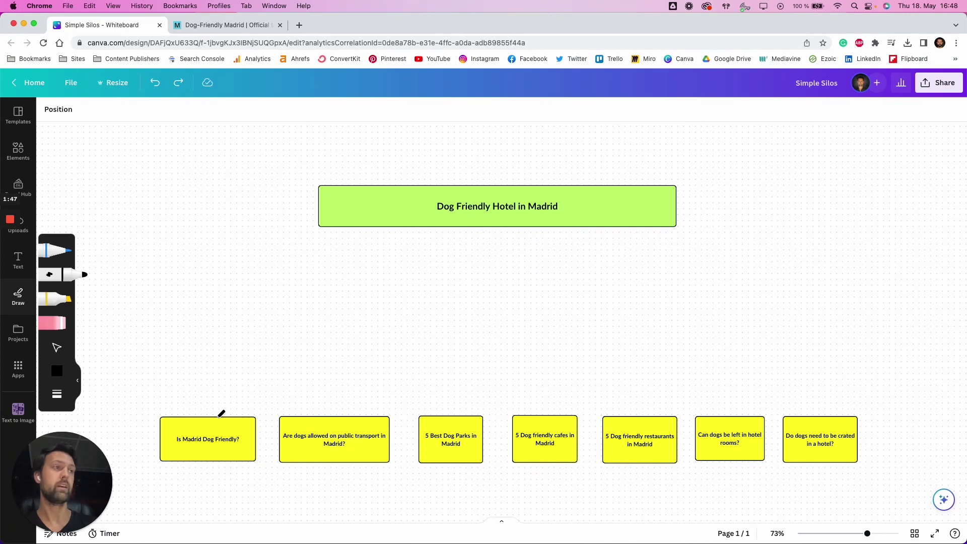
mouse_move(217, 416)
left_mouse_down()
mouse_move(393, 223)
mouse_move(394, 242)
left_mouse_up()
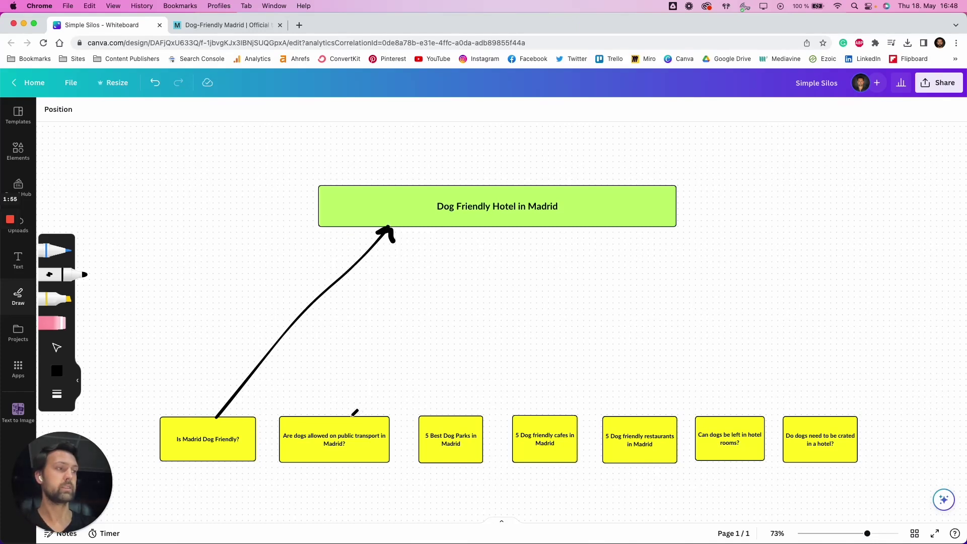
mouse_move(337, 418)
left_mouse_down()
mouse_move(421, 282)
mouse_move(426, 228)
mouse_move(438, 247)
left_mouse_up()
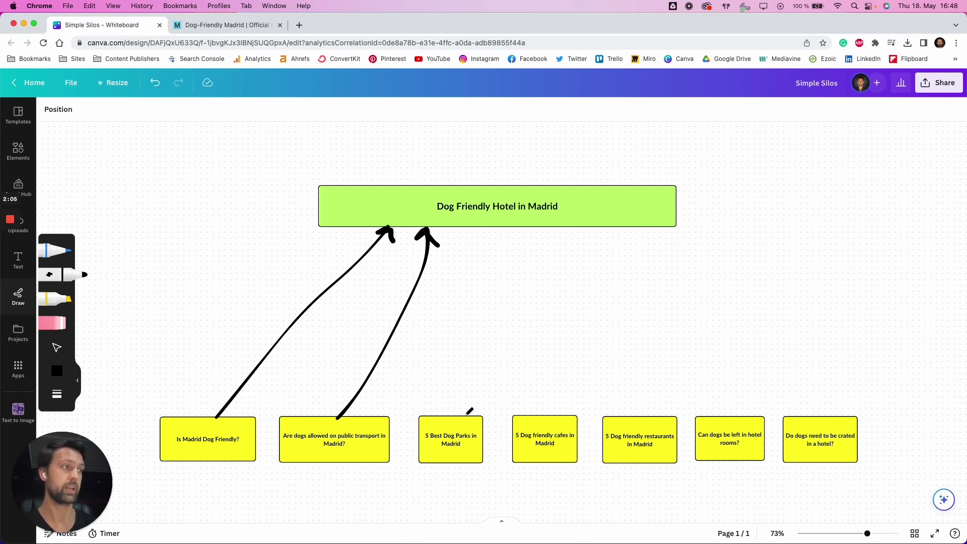
mouse_move(459, 413)
left_mouse_down()
mouse_move(496, 235)
mouse_move(488, 249)
mouse_move(507, 254)
left_mouse_up()
mouse_move(537, 417)
left_mouse_down()
mouse_move(538, 233)
mouse_move(548, 249)
left_mouse_up()
mouse_move(632, 412)
left_mouse_down()
mouse_move(565, 234)
mouse_move(580, 244)
left_mouse_up()
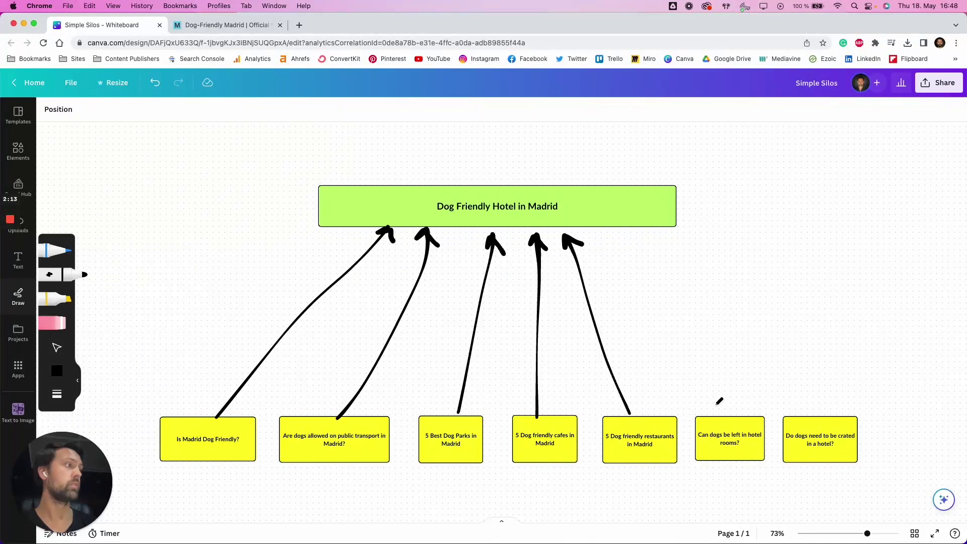
mouse_move(722, 414)
left_mouse_down()
mouse_move(613, 229)
mouse_move(634, 243)
left_mouse_up()
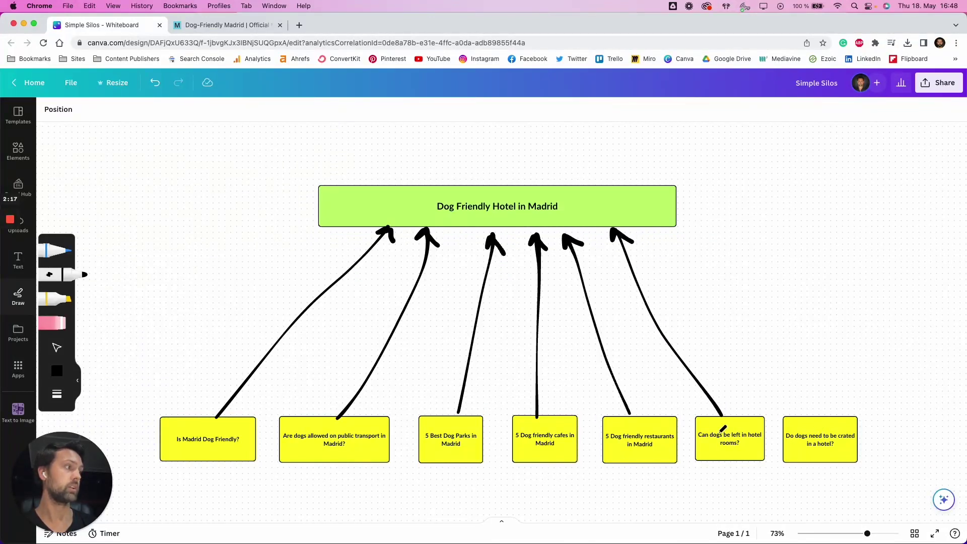
mouse_move(806, 414)
left_mouse_down()
mouse_move(691, 259)
mouse_move(657, 231)
mouse_move(675, 235)
left_mouse_up()
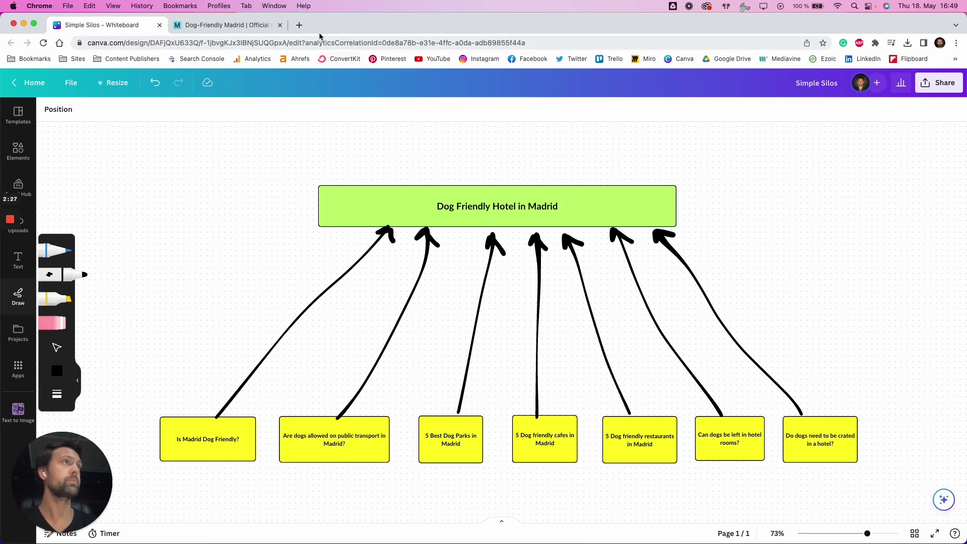
- Search Google for "dog friendly hotels madrid" in a new browser tab
left_click(300, 24)
type("dog frie")
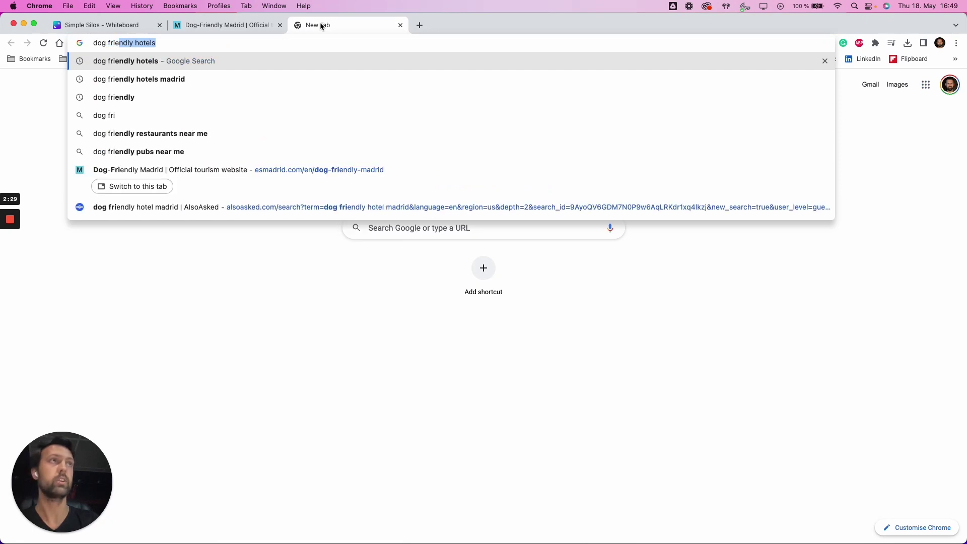
key("Up")
key("Down")
key("Down")
key("Return")
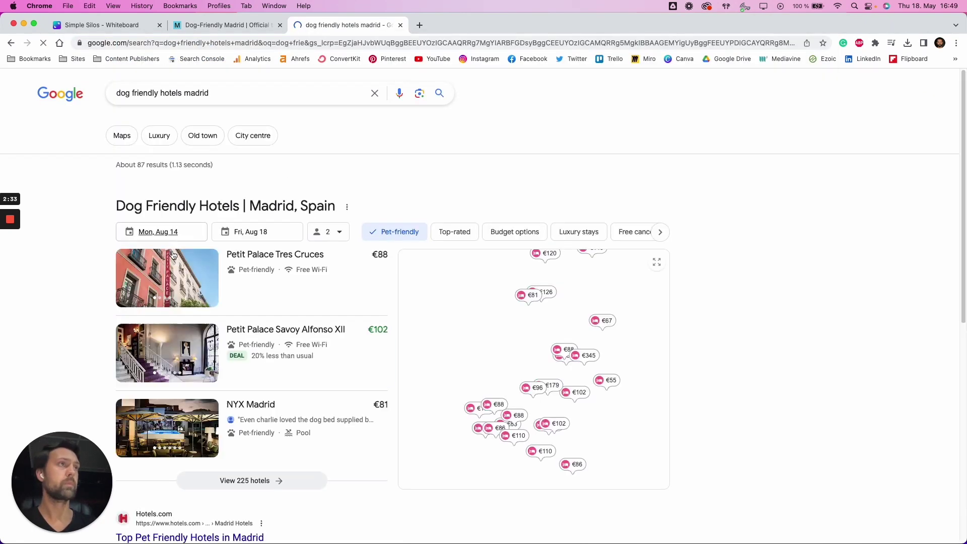
- Examine the People also ask questions in the search results, and return to the whiteboard
scroll(267, 305, "down", 12)
scroll(186, 307, "down", 10)
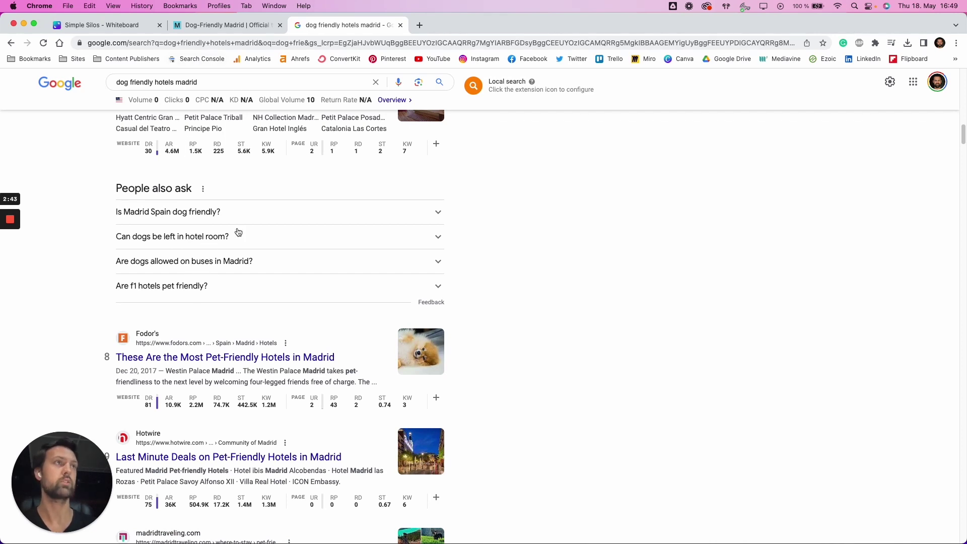
left_click(208, 218)
left_click(209, 218)
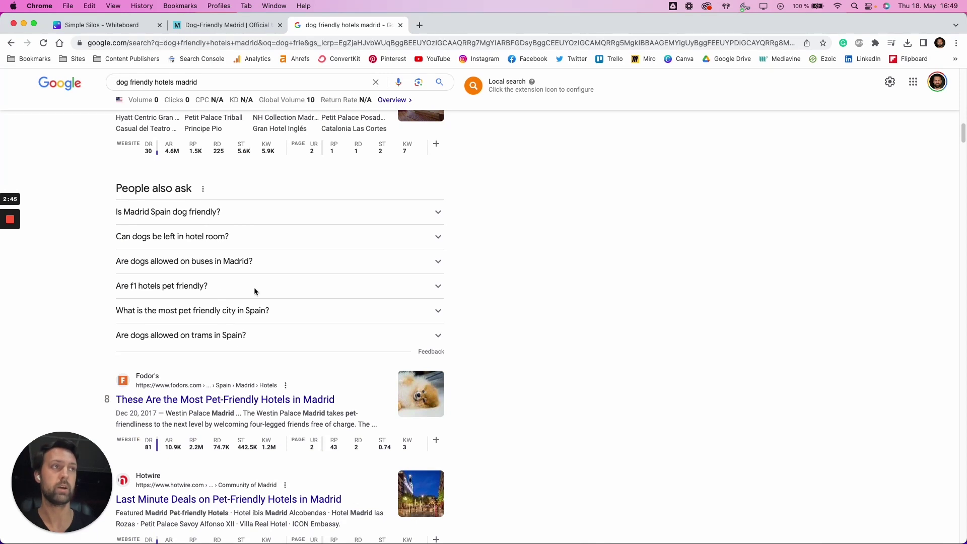
left_click(143, 26)
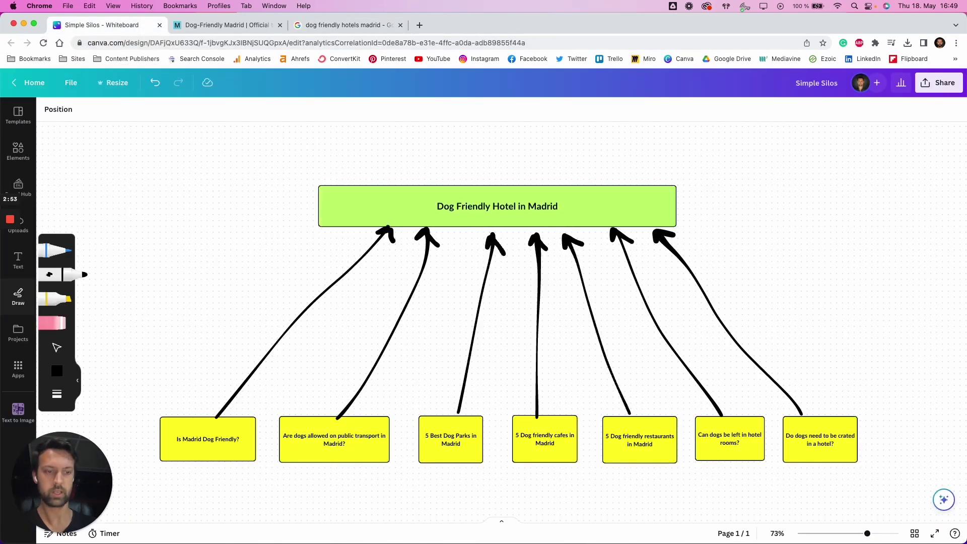
- View the AlsoAsked question map image in Preview, close it, and glance at the Dog-Friendly Madrid page before returning to the whiteboard
key("super+Tab")
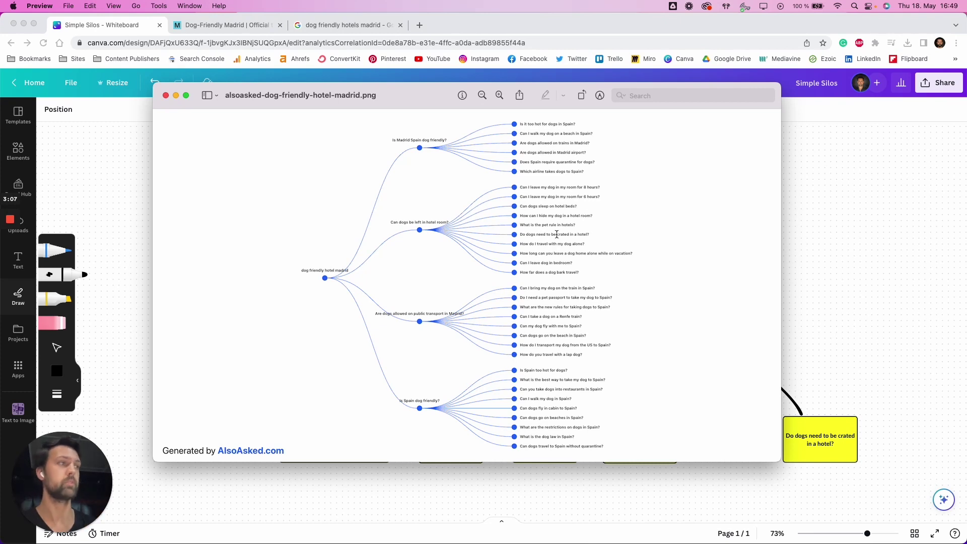
left_click(166, 95)
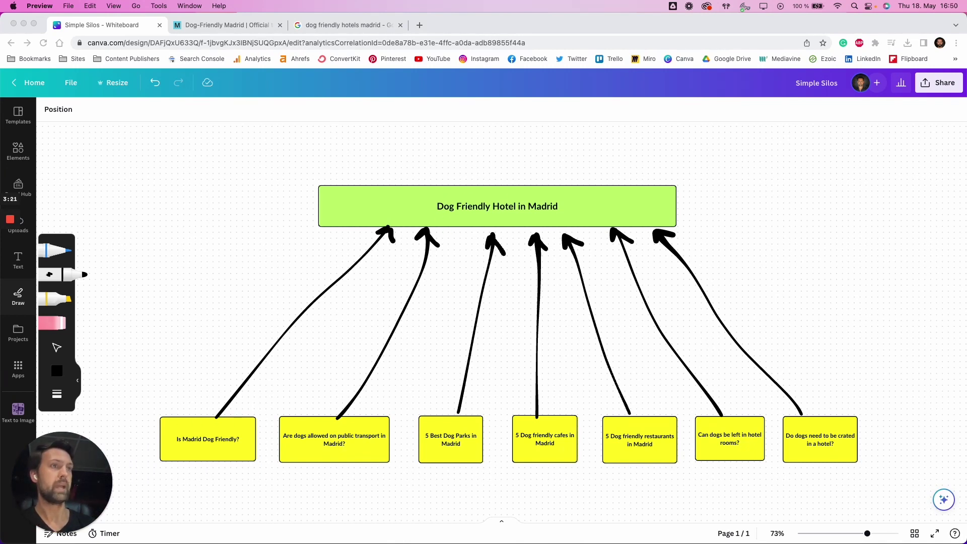
left_click(224, 26)
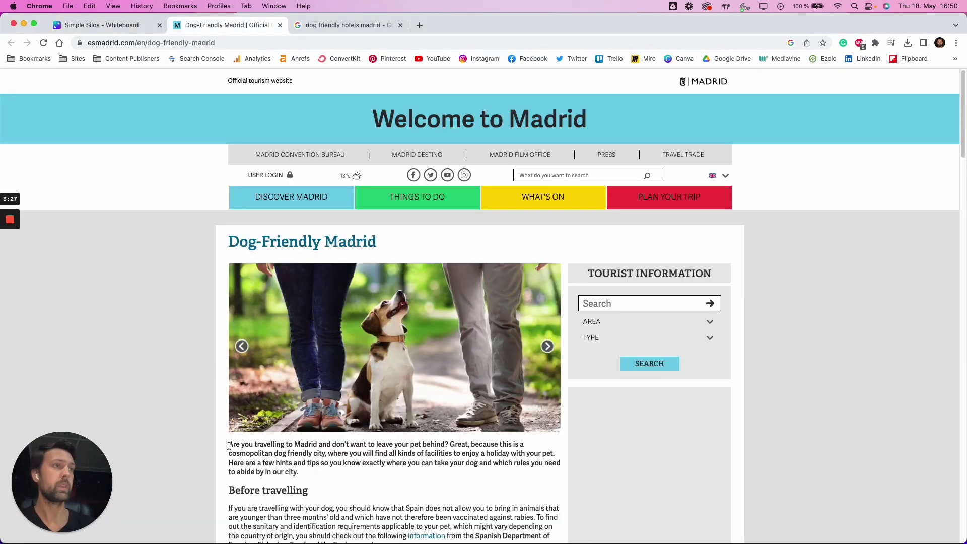
left_click(148, 28)
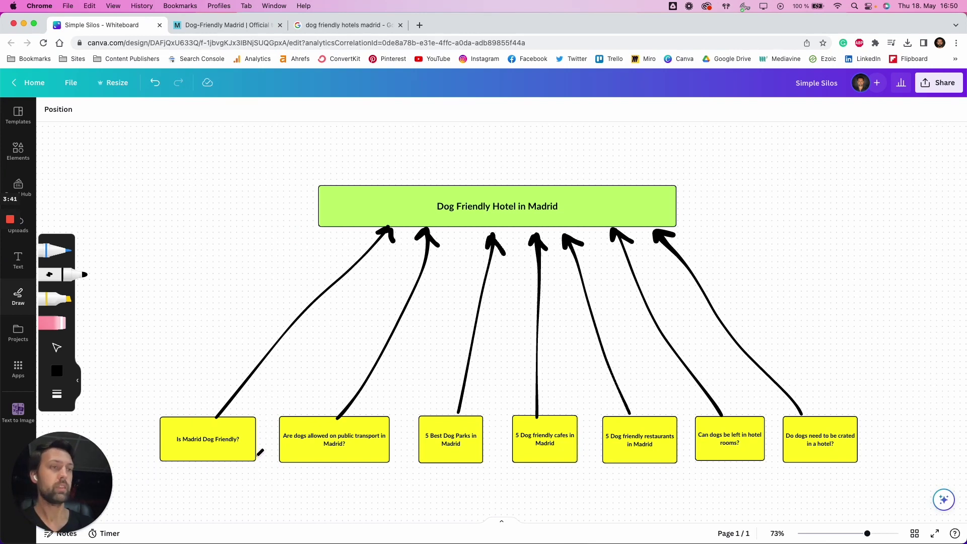
- Draw arrows linking each yellow box to its neighbour, from Is Madrid Dog Friendly? through to Do dogs need to be crated in a hotel?
mouse_move(255, 457)
left_mouse_down()
mouse_move(276, 449)
mouse_move(270, 462)
left_mouse_up()
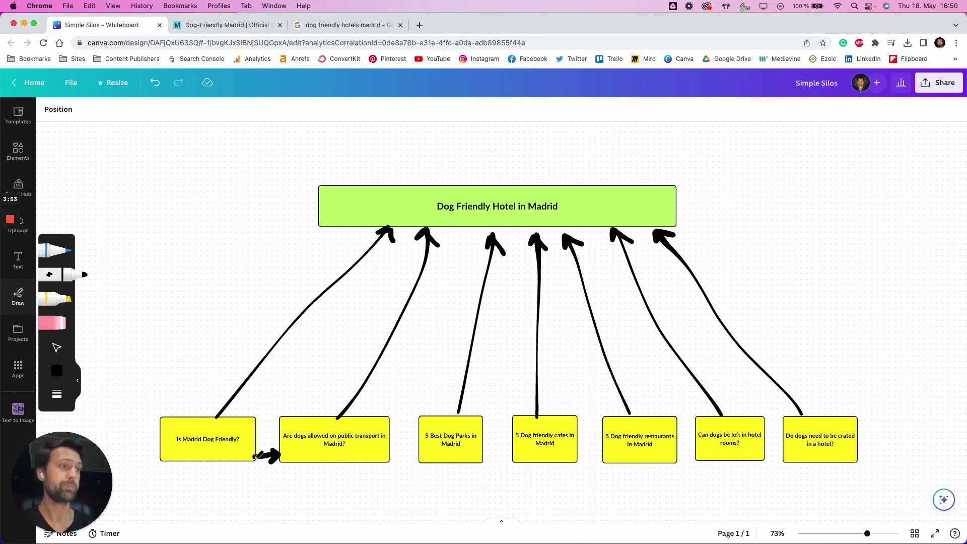
left_click_drag(386, 458, 423, 458)
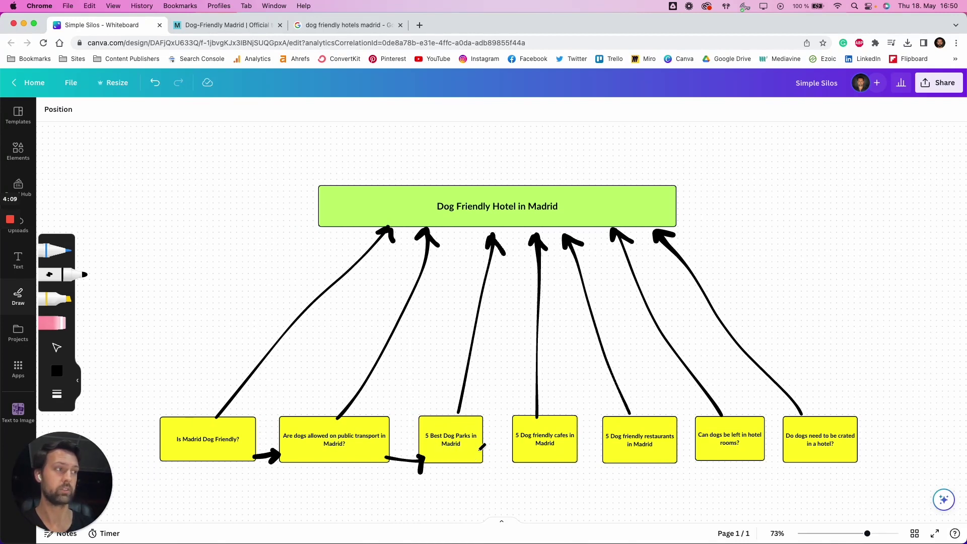
mouse_move(483, 461)
left_mouse_down()
mouse_move(517, 456)
mouse_move(517, 474)
mouse_move(786, 468)
mouse_move(793, 456)
mouse_move(791, 475)
left_mouse_up()
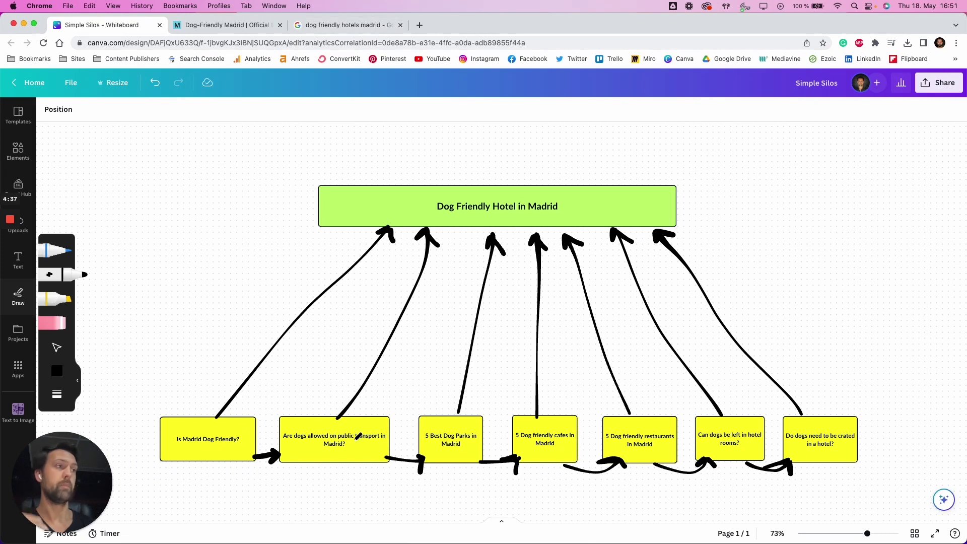
- Examine the introduction and Before travelling paragraphs of the Dog-Friendly Madrid page for contextual links, and return to the whiteboard
left_click(224, 24)
scroll(346, 467, "down", 3)
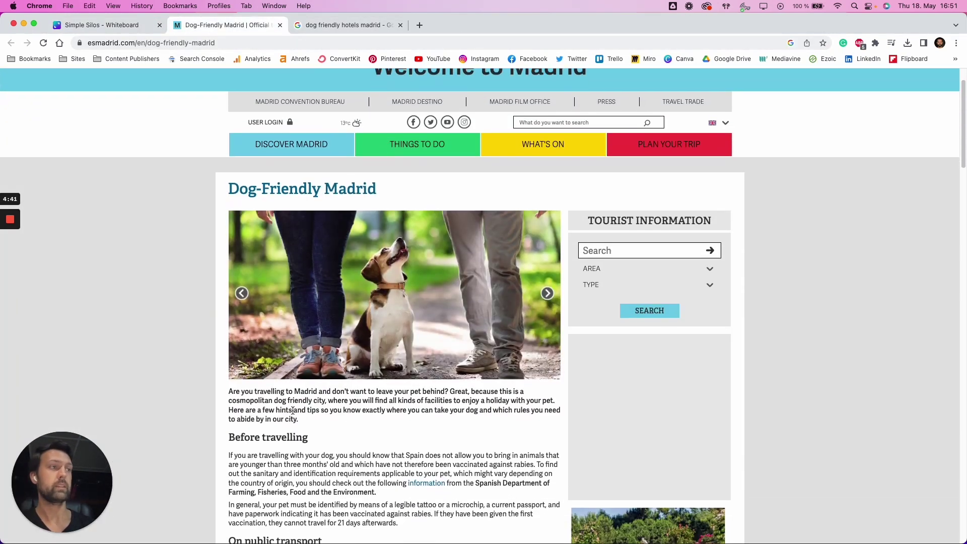
triple_click(308, 393)
scroll(312, 418, "down", 1)
left_click(319, 435)
triple_click(319, 434)
left_click(319, 434)
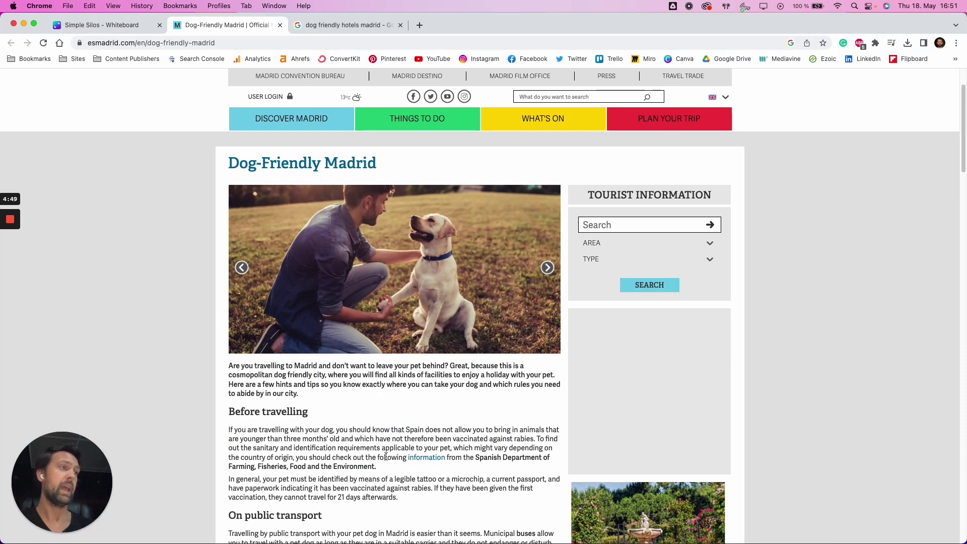
triple_click(356, 440)
left_click(349, 377)
triple_click(348, 375)
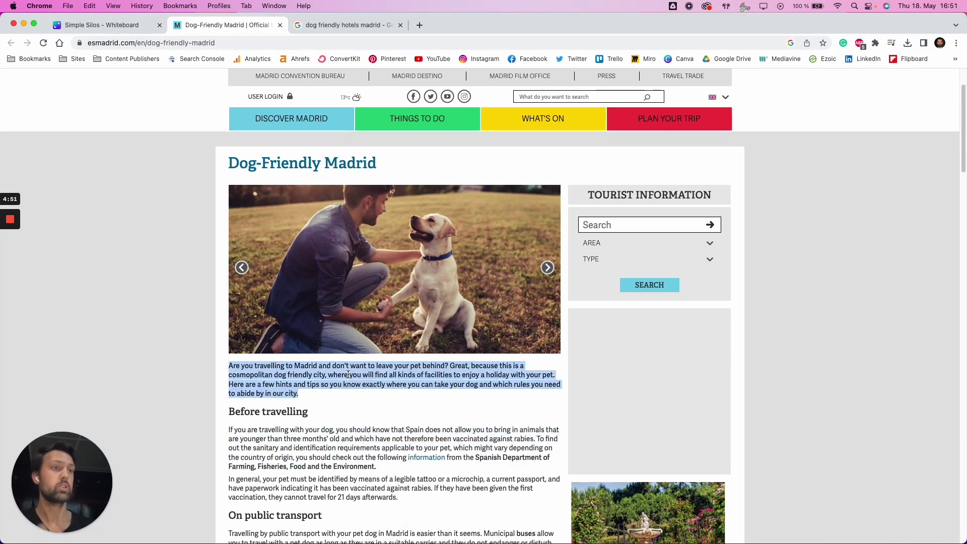
left_click(347, 376)
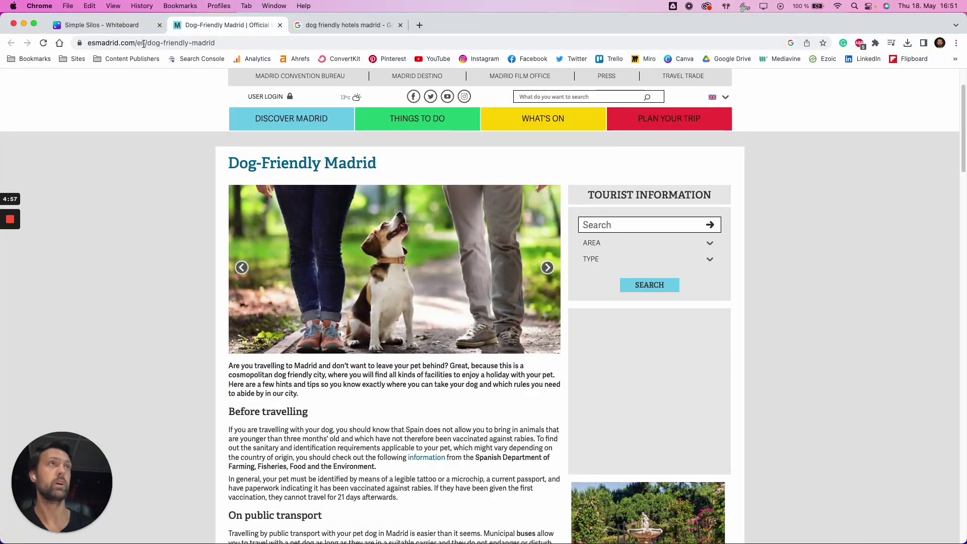
left_click(135, 28)
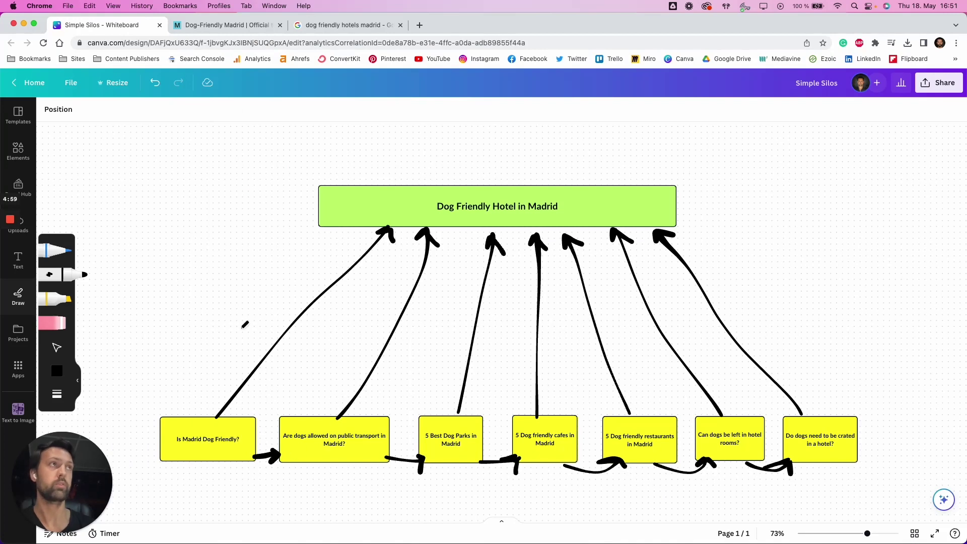
- Examine where the Dog-Friendly Madrid page places its links: the navigation menus, body text and footer
left_click(222, 25)
scroll(323, 374, "down", 4)
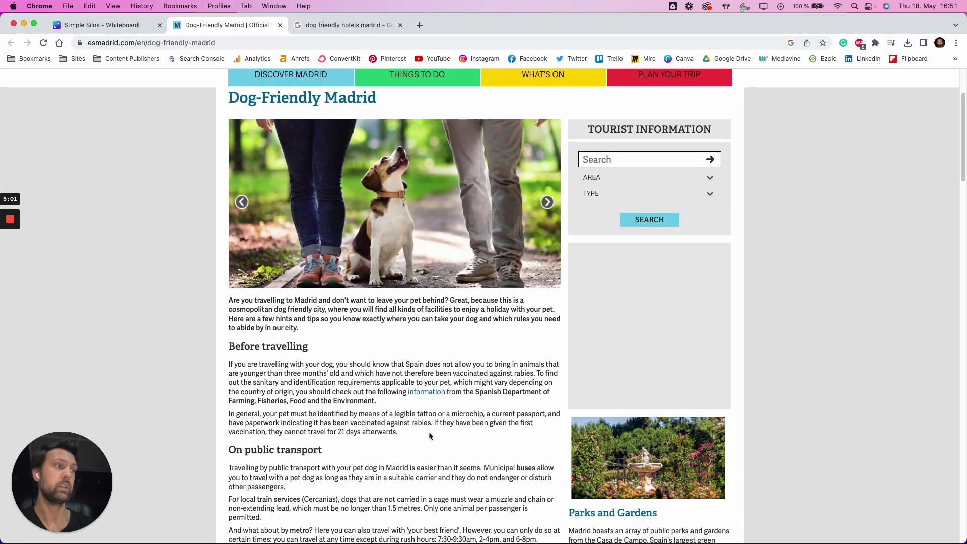
mouse_move(289, 294)
left_mouse_down()
mouse_move(345, 295)
mouse_move(291, 295)
left_mouse_up()
double_click(337, 295)
left_click(391, 423)
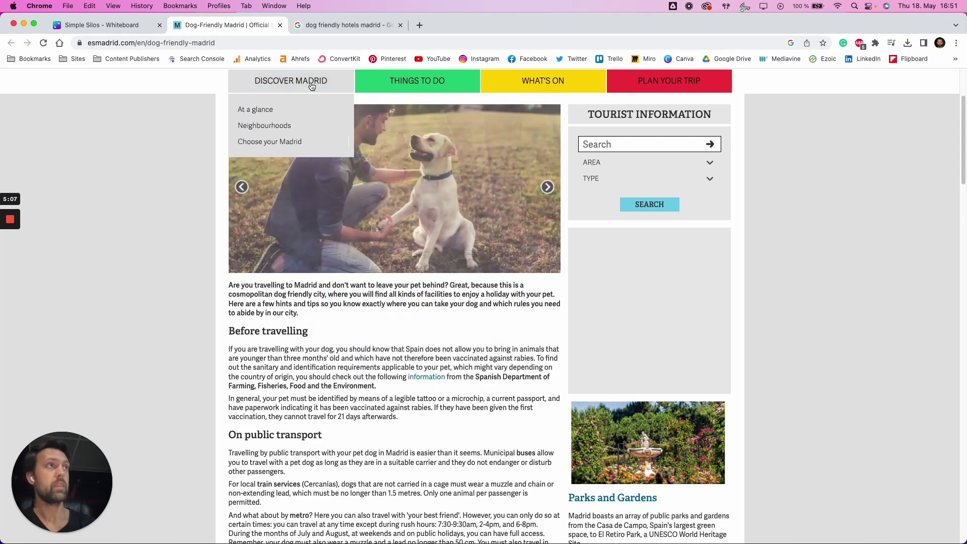
mouse_move(548, 81)
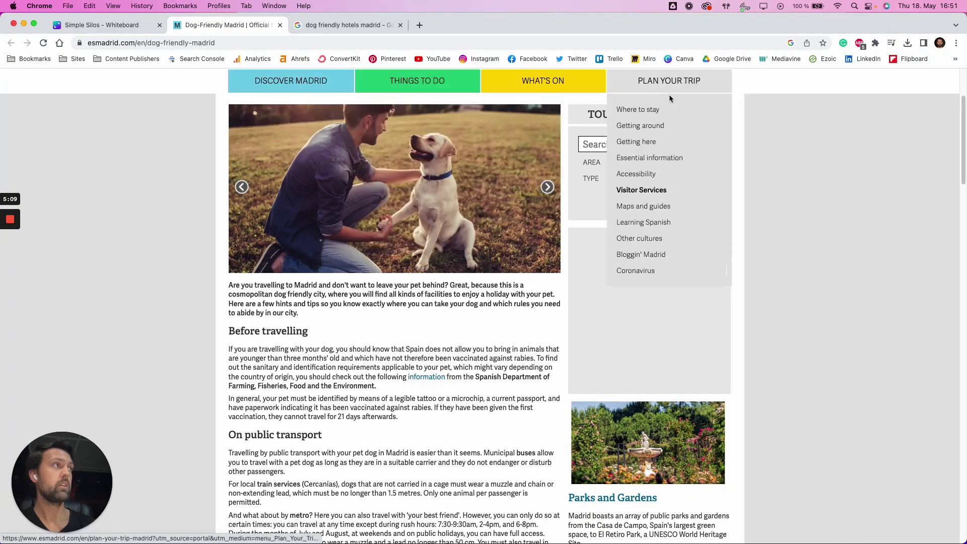
scroll(619, 477, "down", 2)
scroll(619, 476, "down", 15)
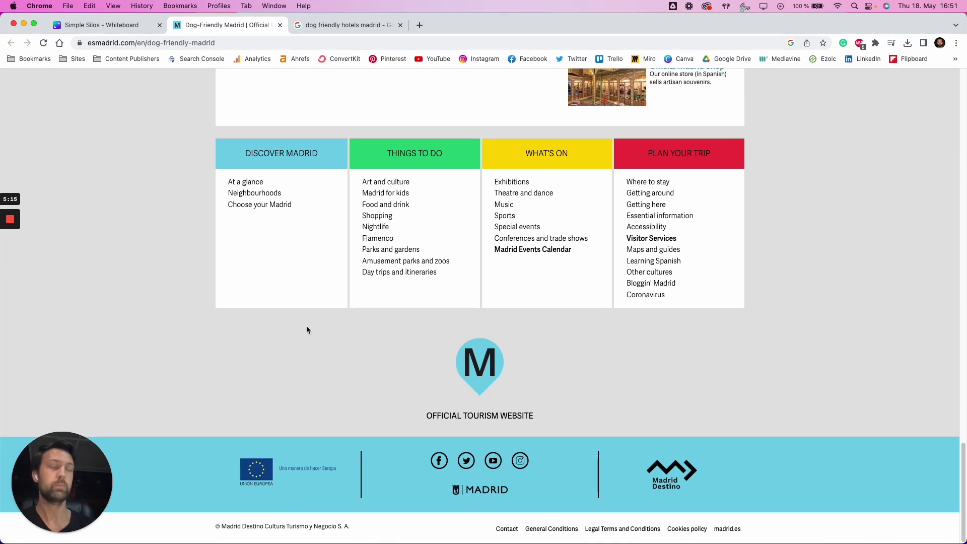
scroll(307, 329, "up", 12)
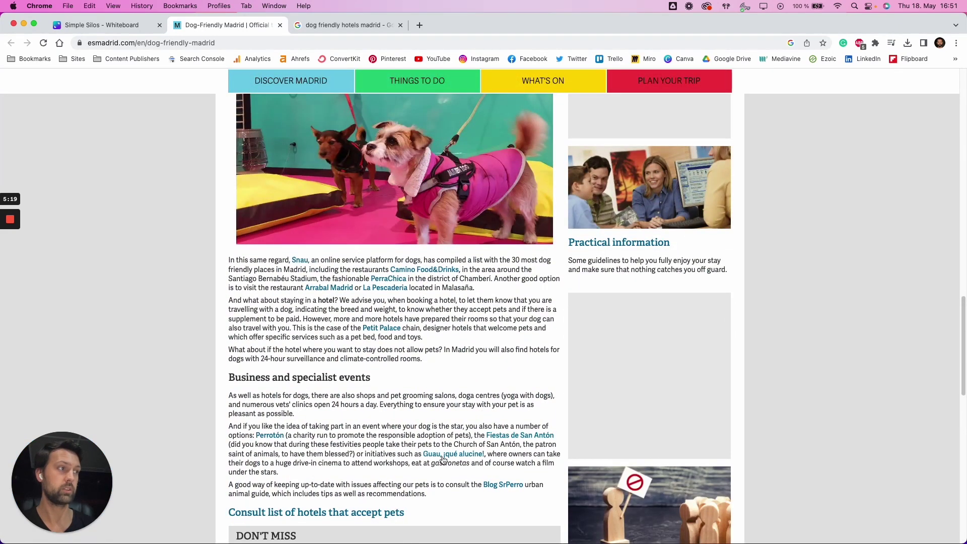
scroll(276, 301, "up", 8)
scroll(276, 301, "up", 12)
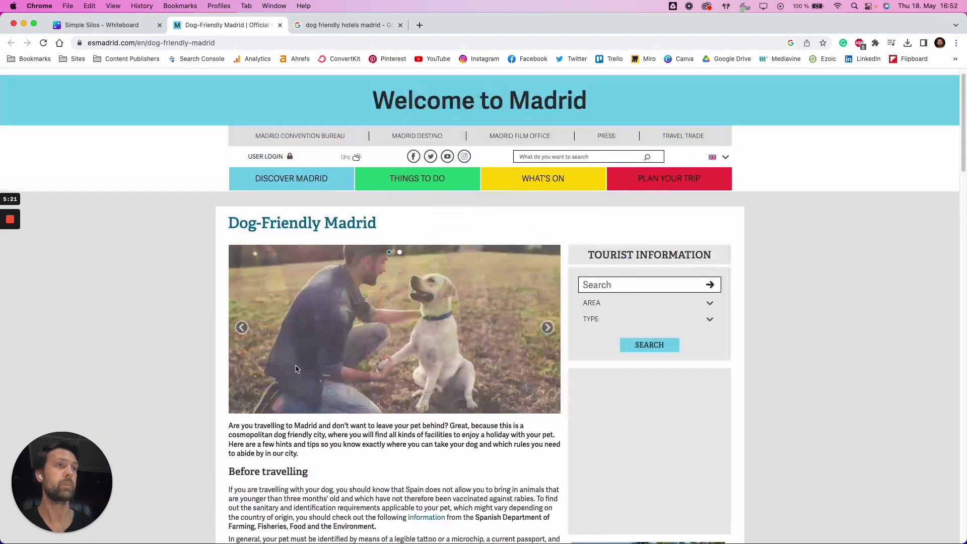
scroll(276, 301, "down", 5)
left_click(174, 43)
- On the whiteboard, underline Hotel in the green box and draw a curved arrow from that box to Is Madrid Dog Friendly?
left_click(105, 25)
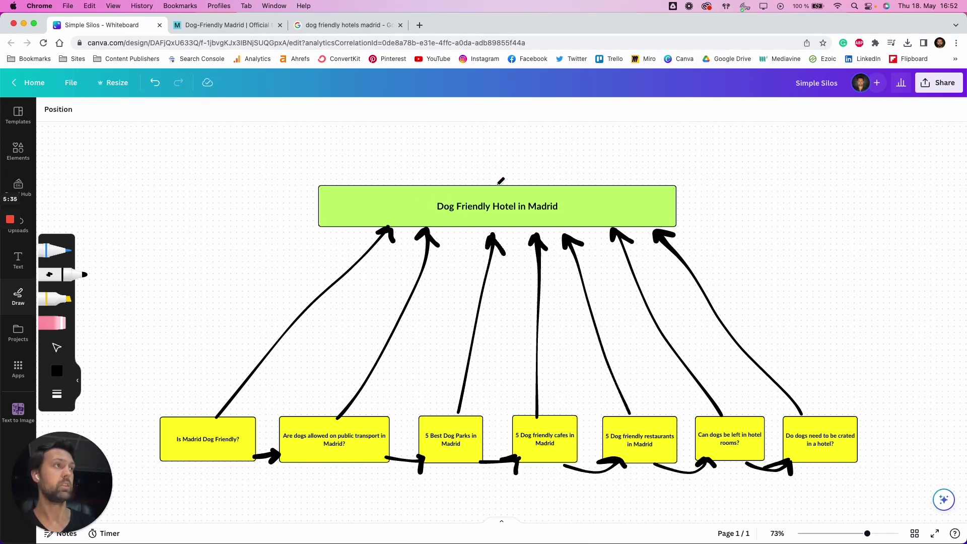
left_click_drag(475, 220, 525, 228)
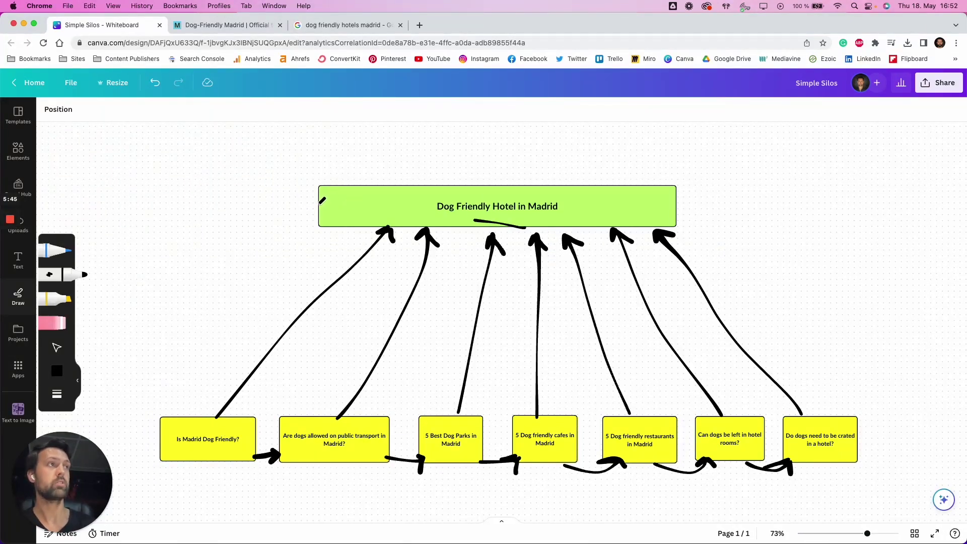
mouse_move(321, 201)
left_mouse_down()
mouse_move(254, 218)
mouse_move(177, 333)
mouse_move(166, 412)
mouse_move(177, 403)
left_mouse_up()
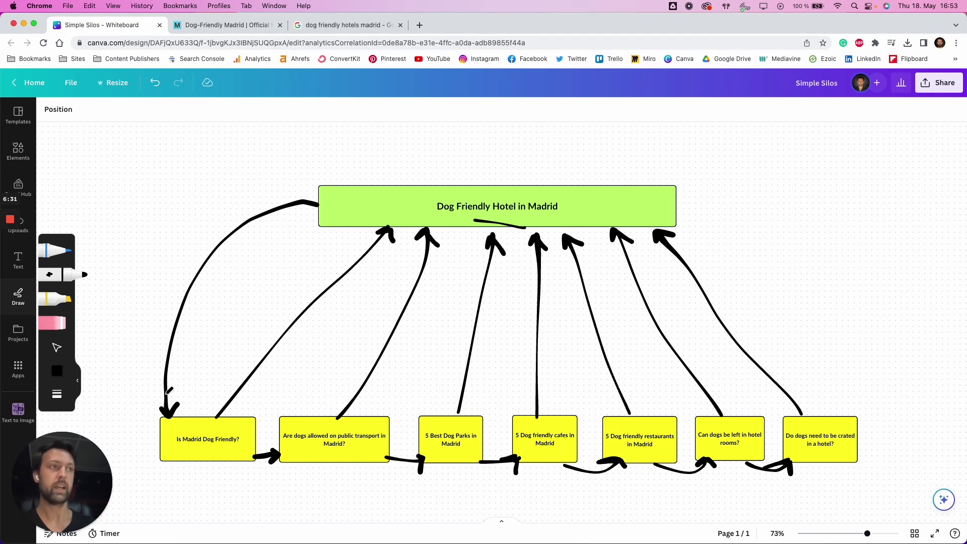
- Duplicate the Is Madrid Dog Friendly? box and place the copy in the empty upper-left area of the whiteboard
left_click(56, 348)
left_click(180, 446)
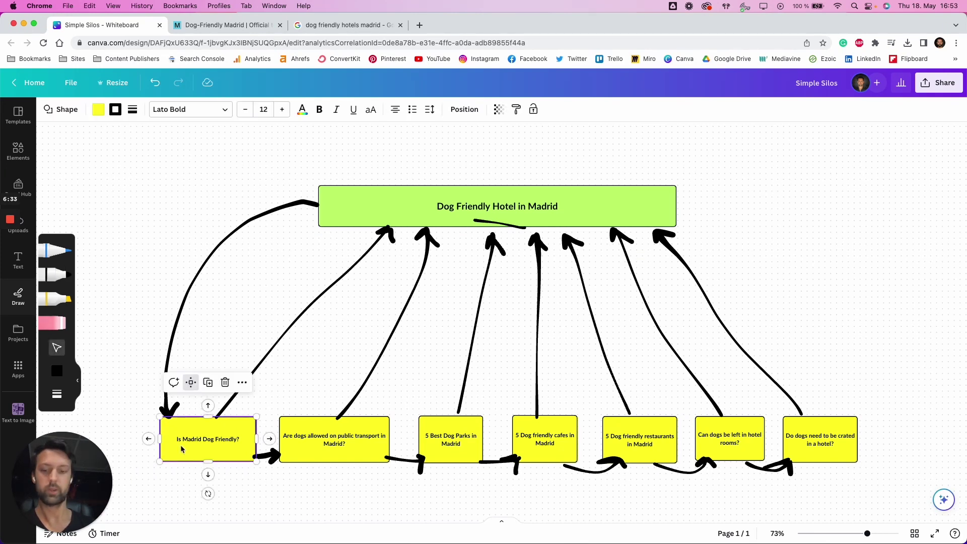
key("super+c")
key("super+v")
left_click_drag(456, 316, 85, 155)
- Change the text of the duplicated yellow box to Is Barcelona Dog Friendly?
double_click(84, 152)
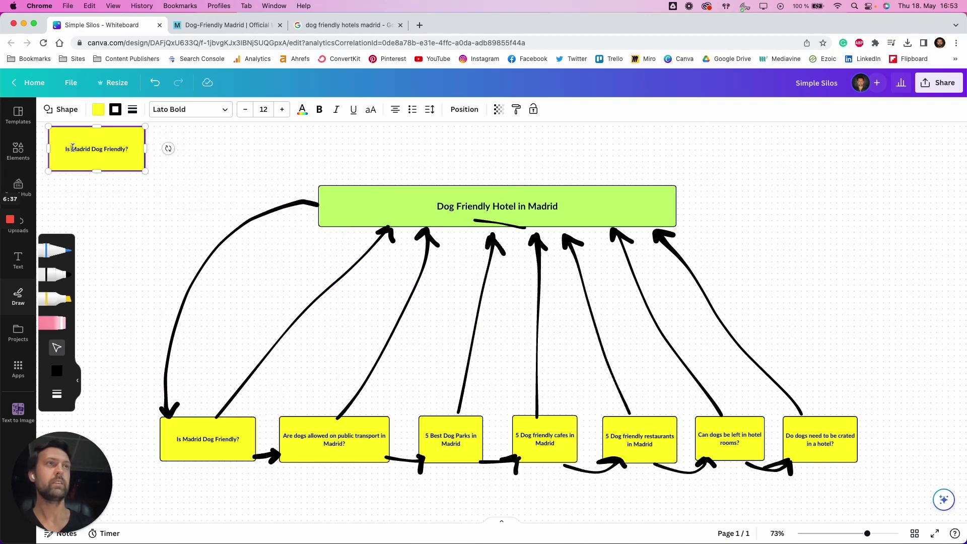
double_click(81, 149)
left_click(91, 147)
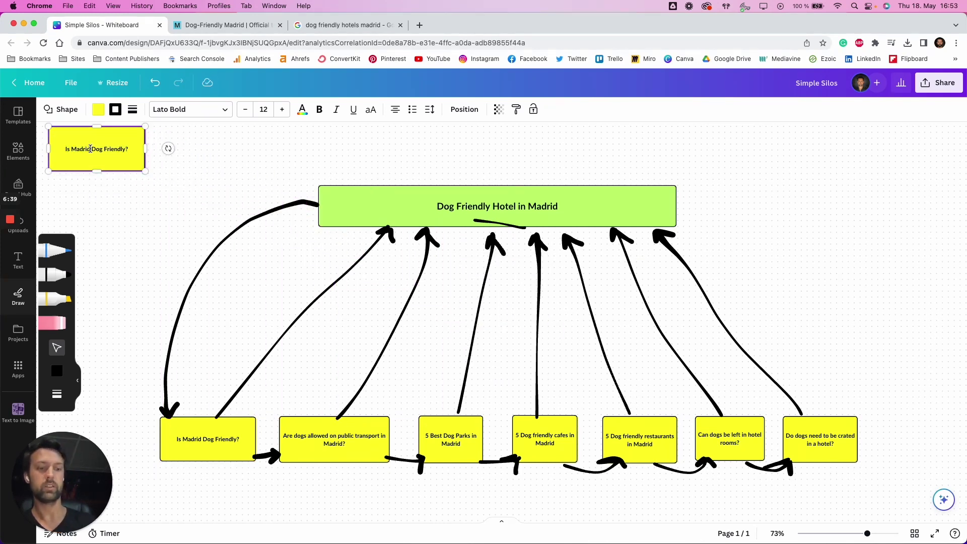
key("BackSpace")
key("BackSpace")
key("BackSpace")
key("BackSpace")
key("BackSpace")
key("BackSpace")
type("Barc")
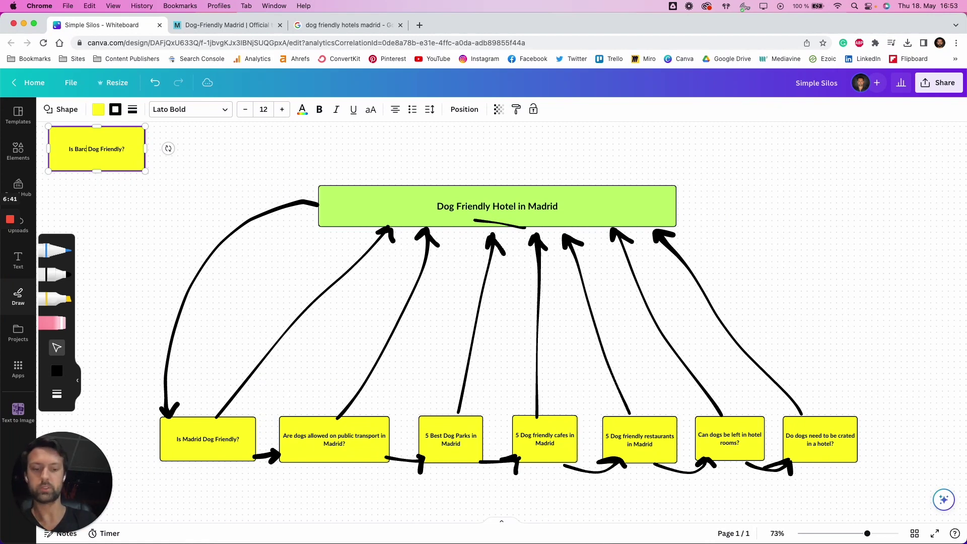
type("elona")
left_click(125, 213)
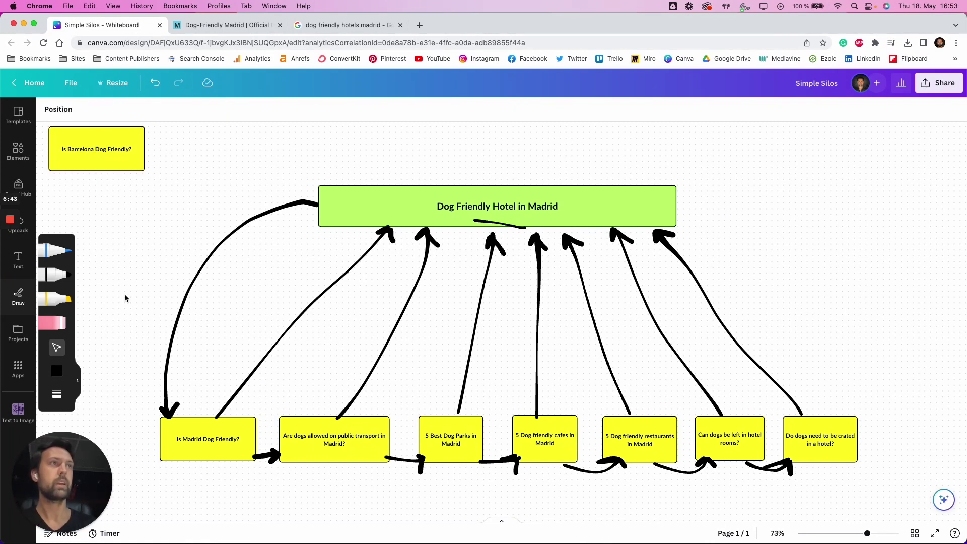
- Draw an arrow from Is Madrid Dog Friendly? up to Is Barcelona Dog Friendly?, and a loop enclosing the whole Madrid silo
left_click(65, 279)
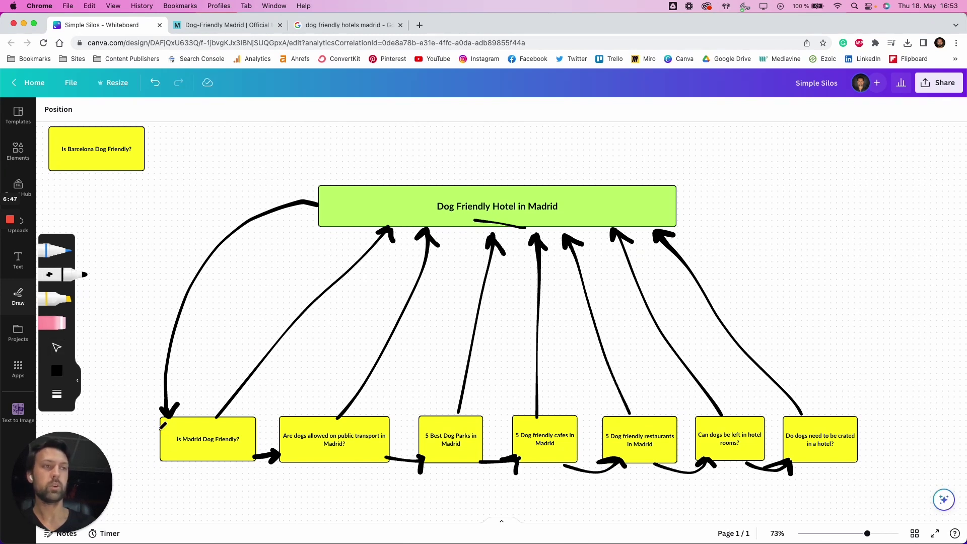
mouse_move(163, 431)
left_mouse_down()
mouse_move(124, 320)
mouse_move(129, 174)
left_mouse_up()
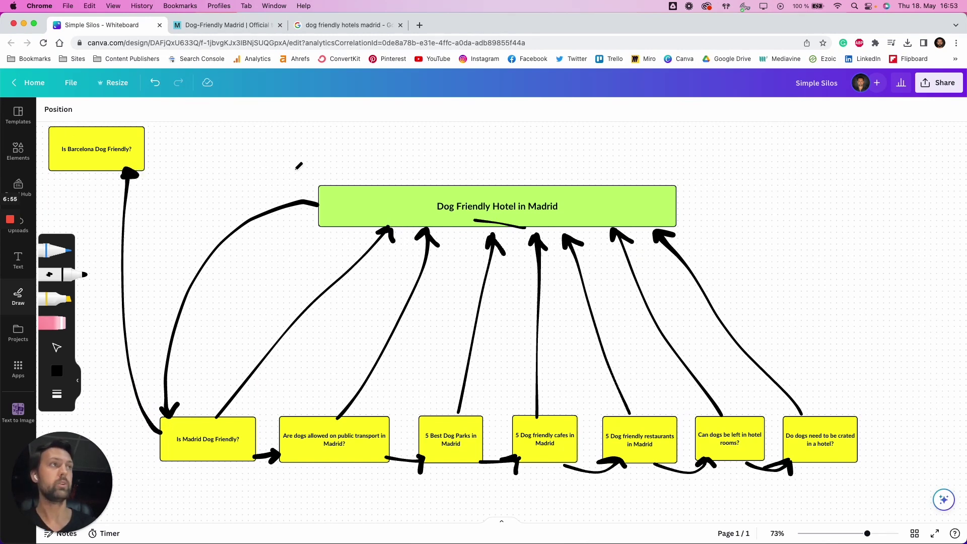
mouse_move(300, 162)
left_mouse_down()
mouse_move(207, 172)
mouse_move(121, 318)
mouse_move(179, 474)
mouse_move(440, 505)
mouse_move(783, 491)
mouse_move(890, 400)
mouse_move(759, 203)
mouse_move(475, 158)
mouse_move(301, 162)
left_mouse_up()
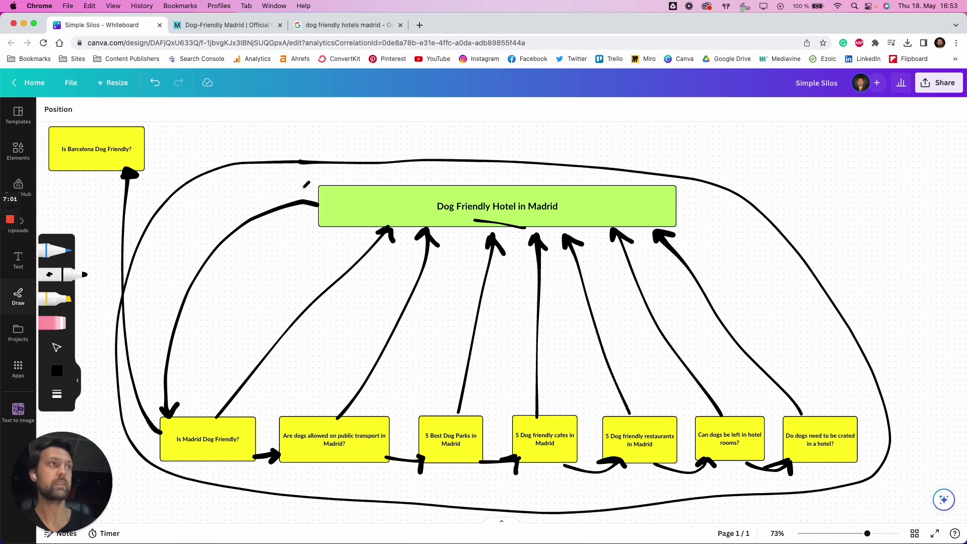
- Delete the arrow leading out of the silo and the Is Barcelona Dog Friendly? box
left_click(57, 347)
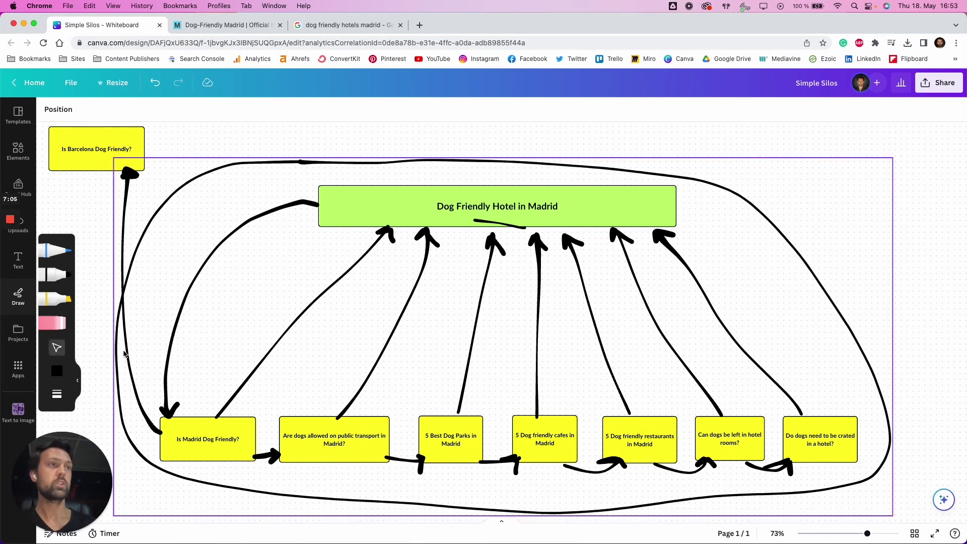
mouse_move(123, 351)
left_mouse_down()
mouse_move(166, 342)
mouse_move(118, 319)
left_mouse_up()
left_click(133, 321)
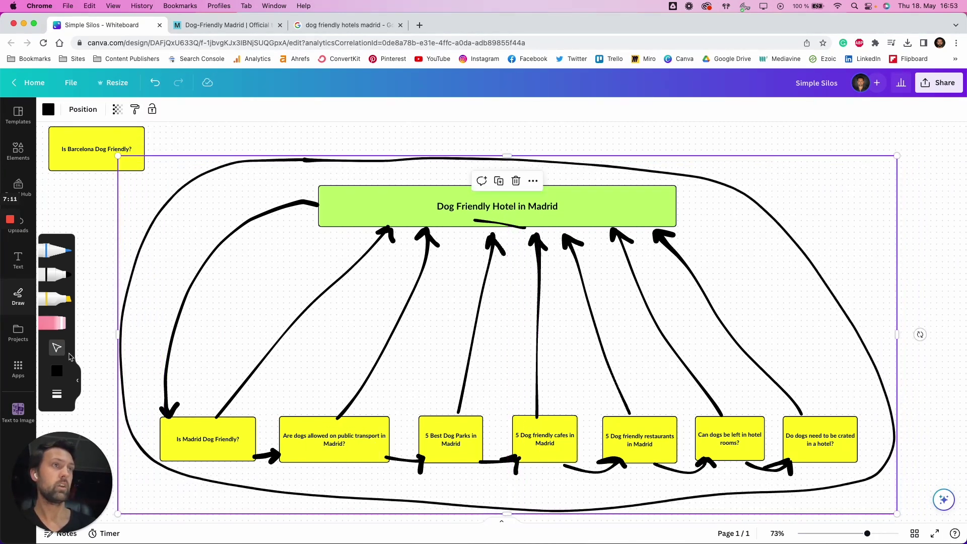
left_click(180, 410)
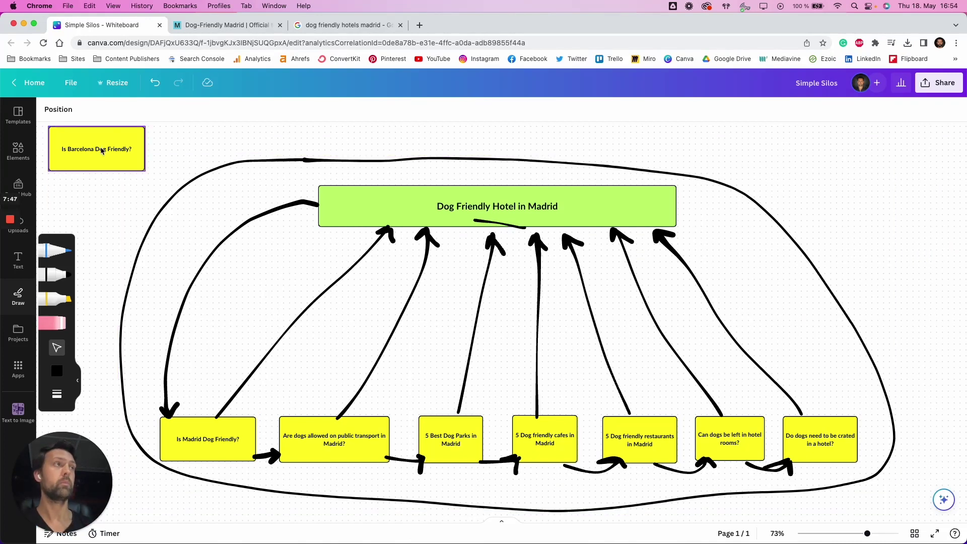
left_click(119, 162)
key("Delete")
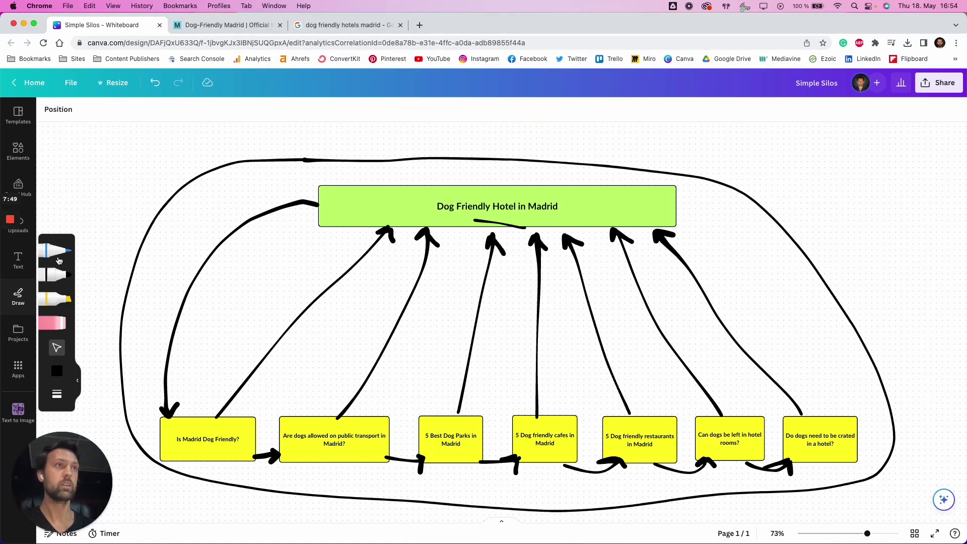
- Draw arrows from outside the loop to both ends of the green box, to Is Madrid Dog Friendly? and Do dogs need to be crated in a hotel?
left_click(52, 268)
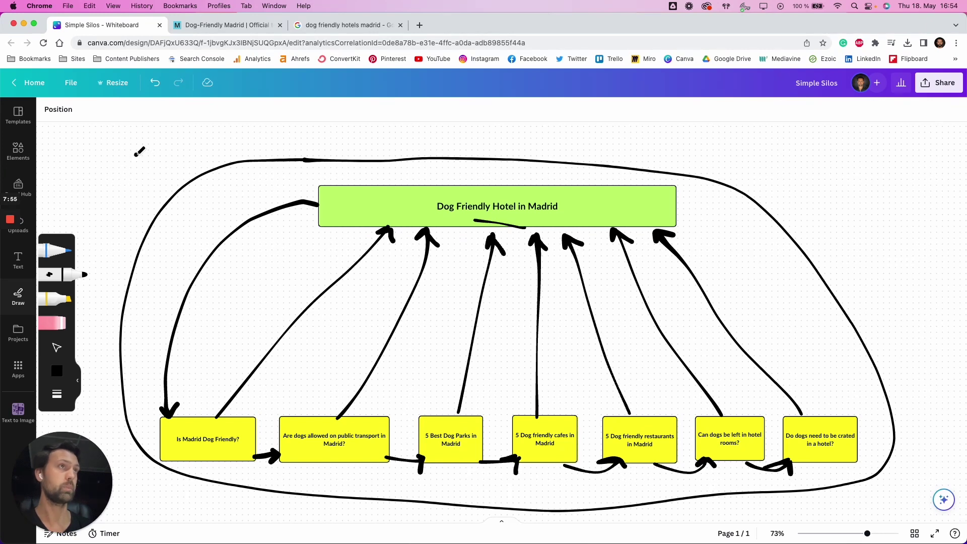
mouse_move(136, 155)
left_mouse_down()
mouse_move(325, 198)
mouse_move(311, 198)
left_mouse_up()
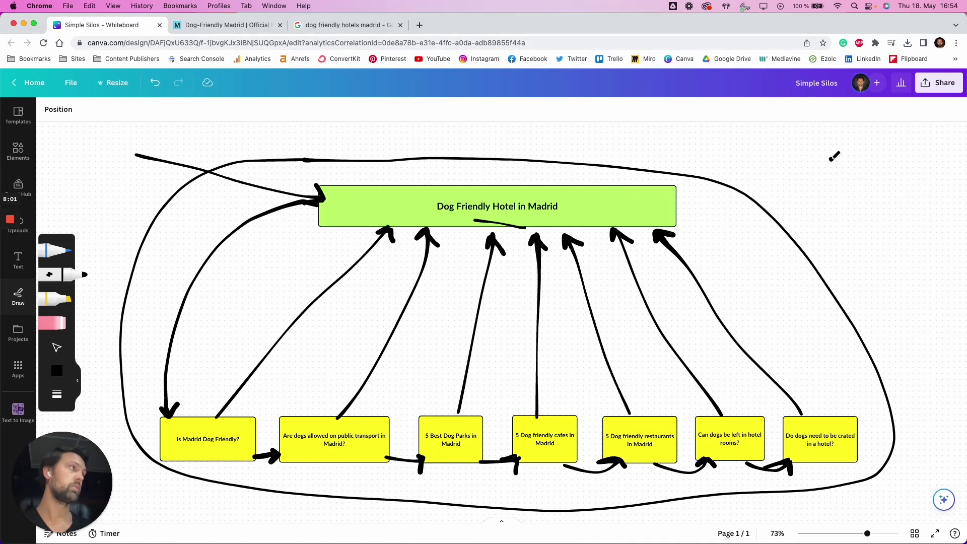
mouse_move(832, 158)
left_mouse_down()
mouse_move(665, 196)
mouse_move(700, 210)
left_mouse_up()
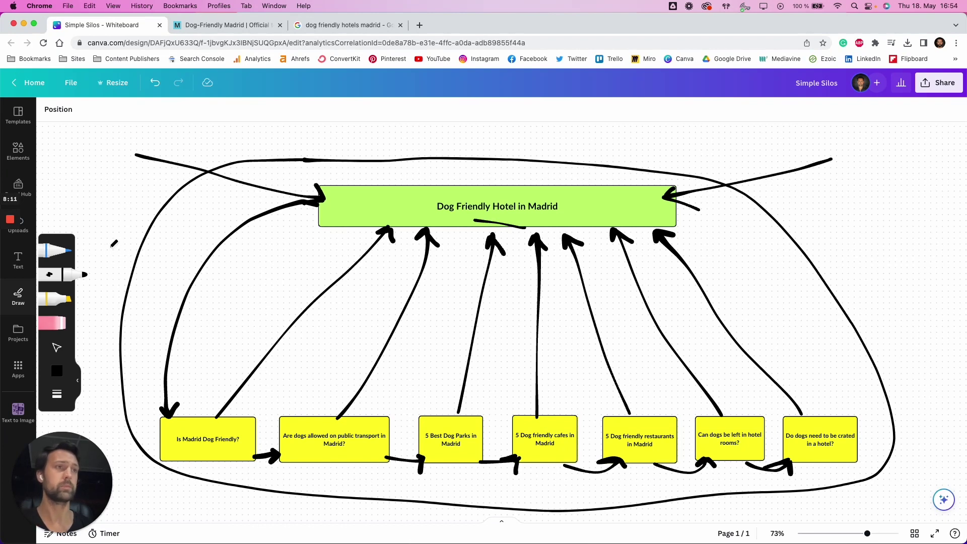
mouse_move(108, 243)
left_mouse_down()
mouse_move(137, 274)
mouse_move(206, 428)
mouse_move(216, 407)
left_mouse_up()
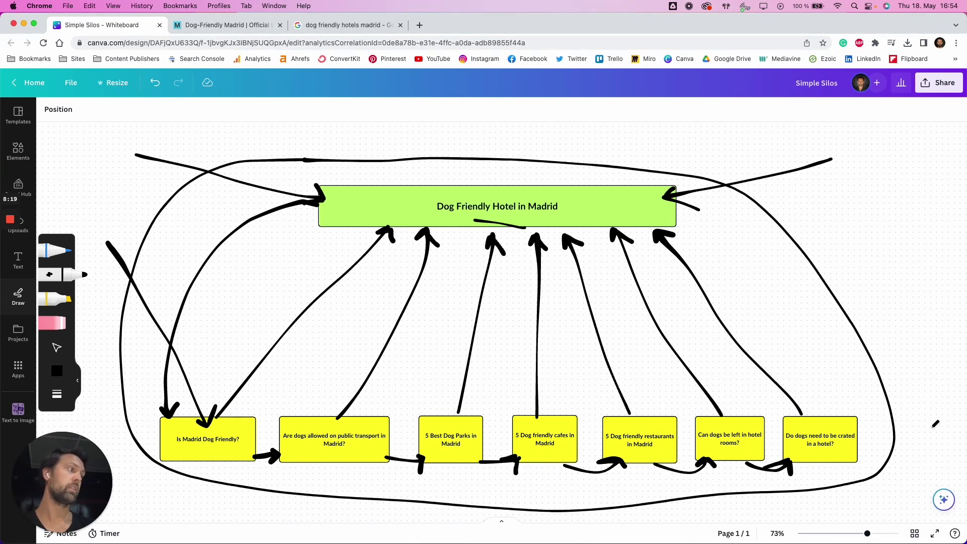
mouse_move(931, 426)
left_mouse_down()
mouse_move(846, 428)
mouse_move(857, 429)
left_mouse_up()
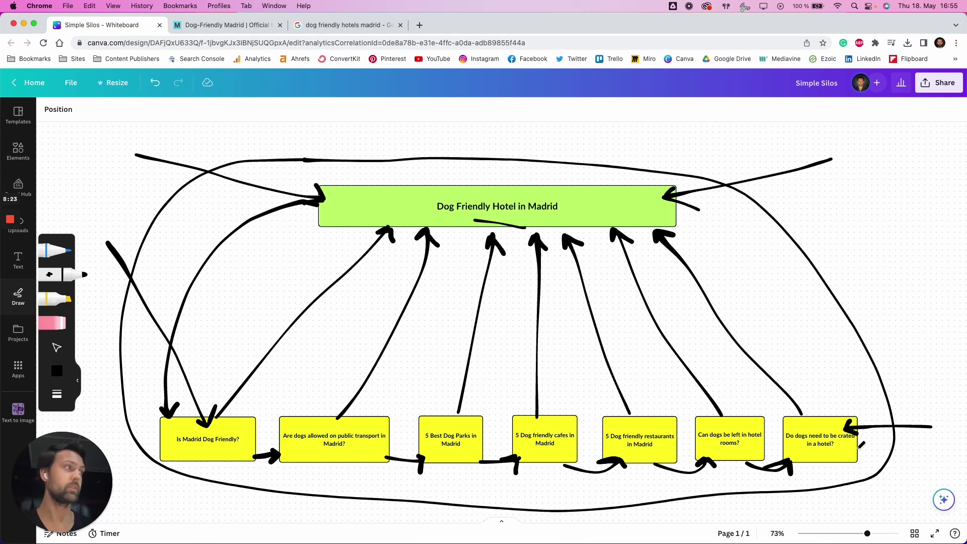